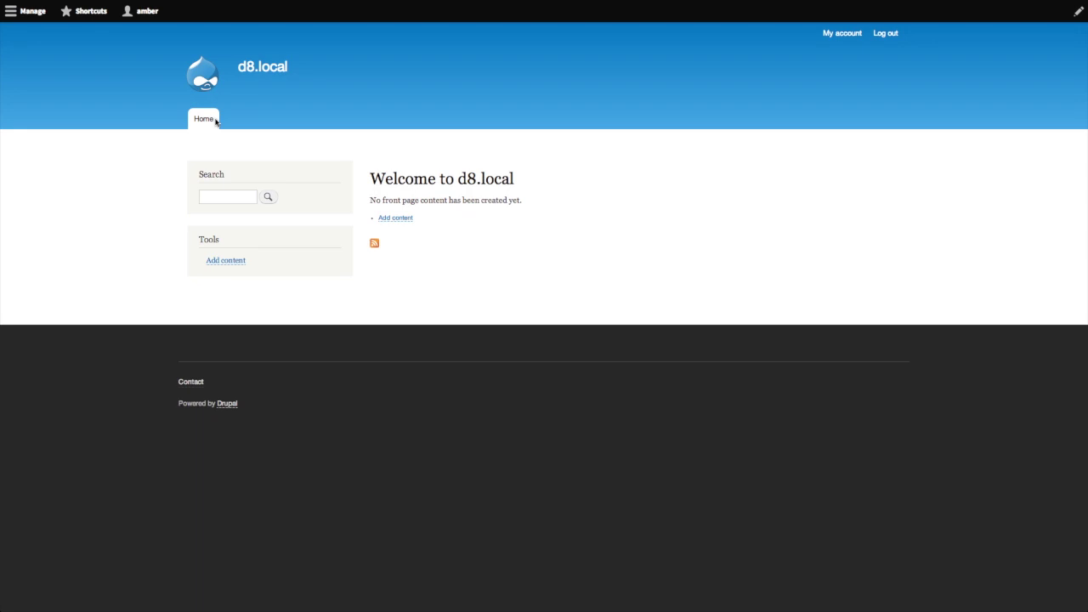
# Go to the Manage fields page of the Basic page content type
pyautogui.click(28, 12)
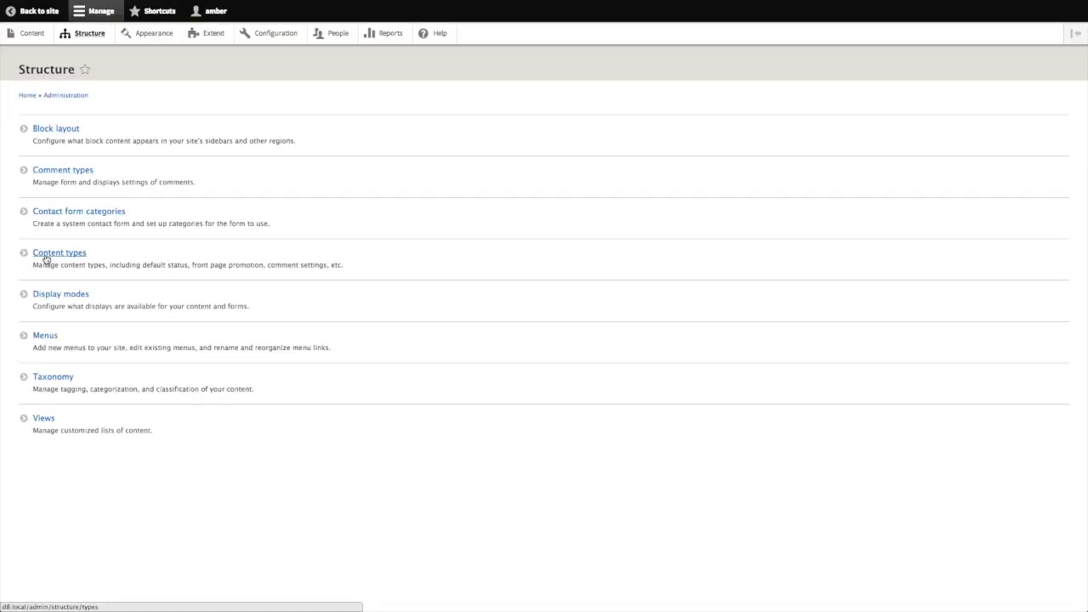
pyautogui.click(51, 255)
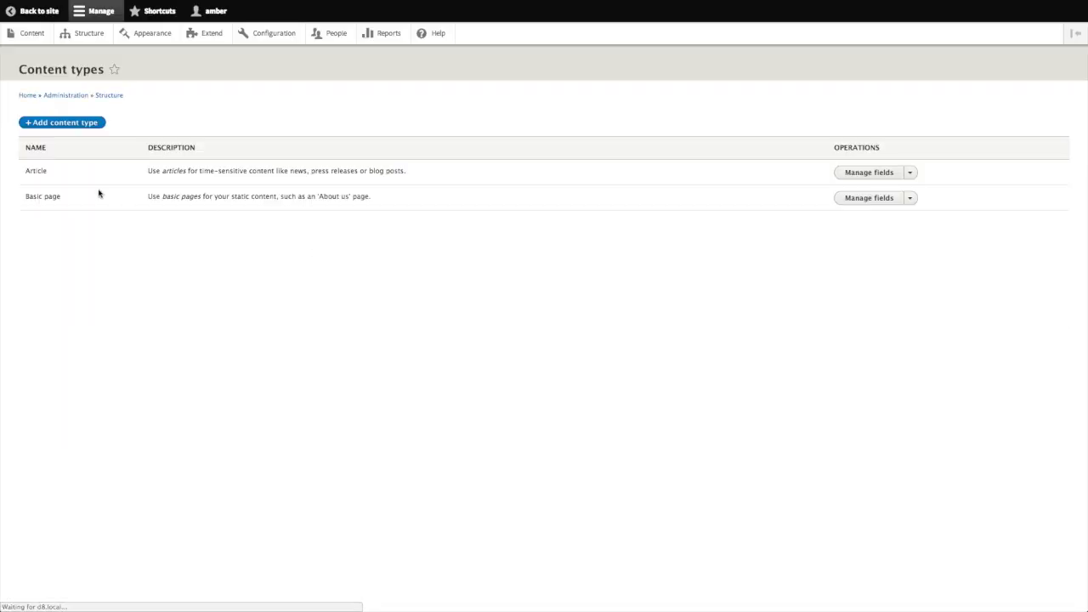
pyautogui.click(861, 198)
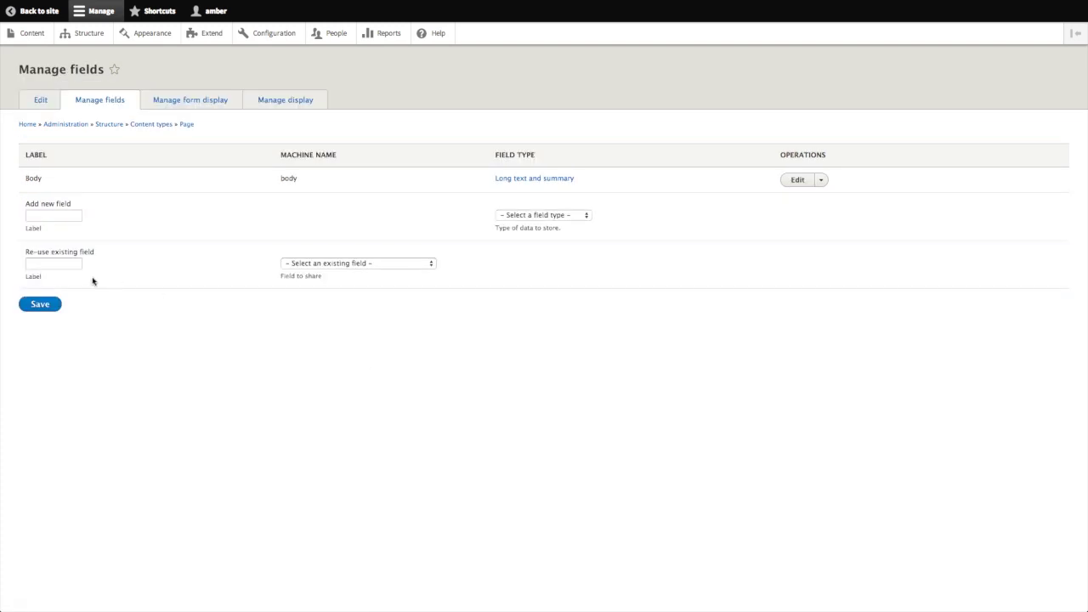
# Re-use the existing field_image on Basic page, labelled 'Image'
pyautogui.click(354, 264)
pyautogui.click(338, 282)
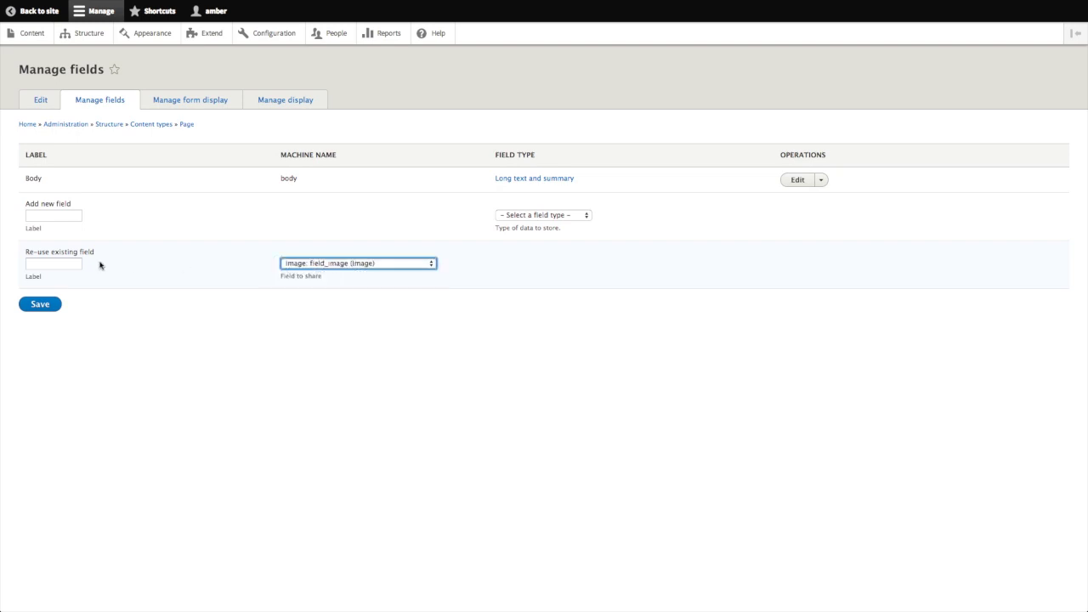
pyautogui.click(59, 264)
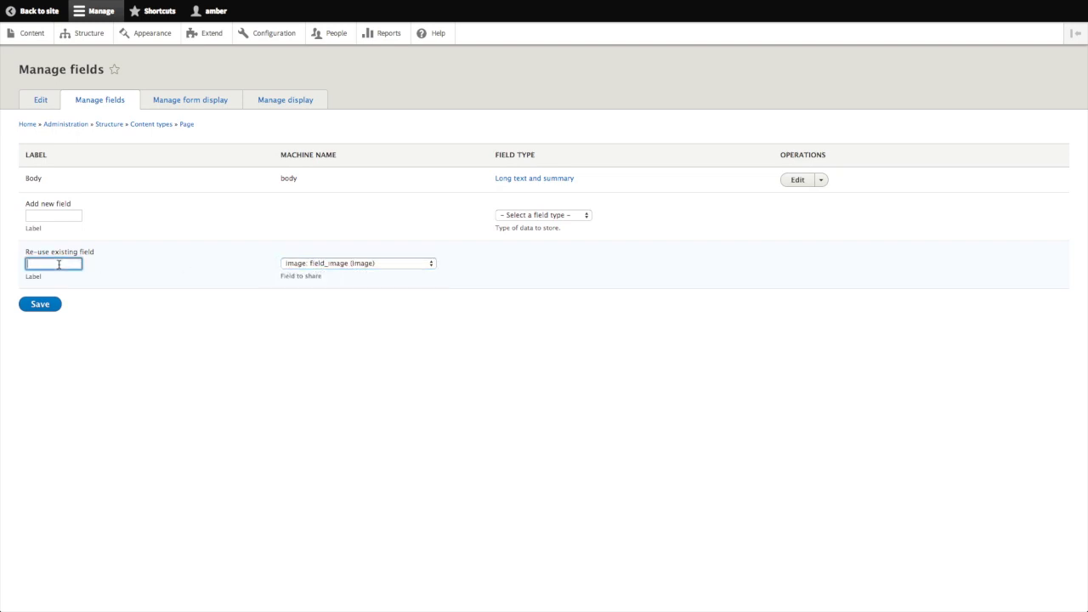
pyautogui.write('Image')
pyautogui.click(184, 309)
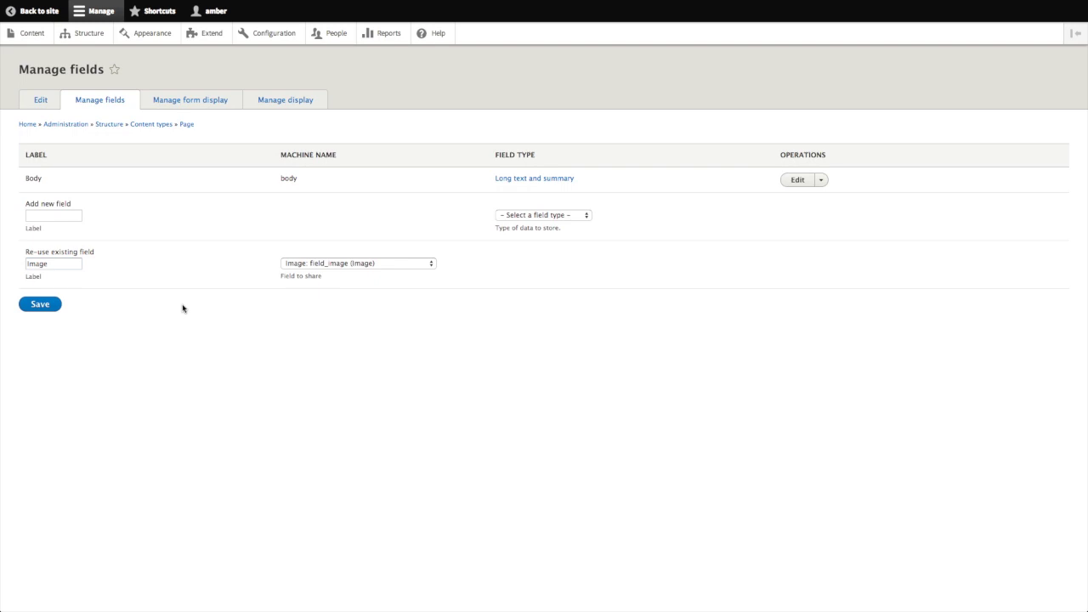
pyautogui.click(42, 308)
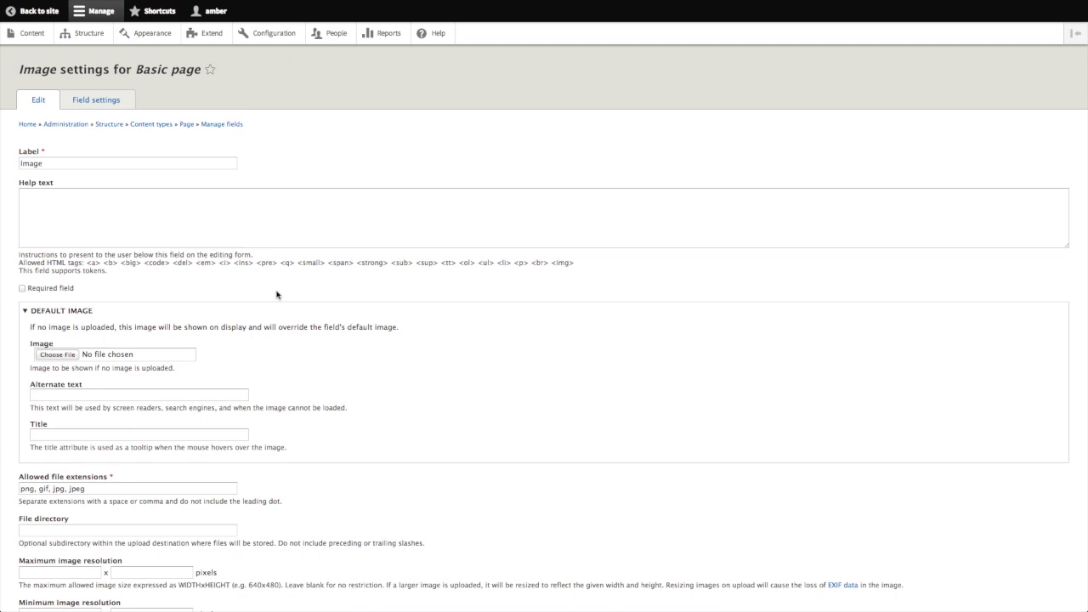
# Turn on alt text collection for the Basic page Image field and save its settings
pyautogui.scroll(-2, 277, 295)
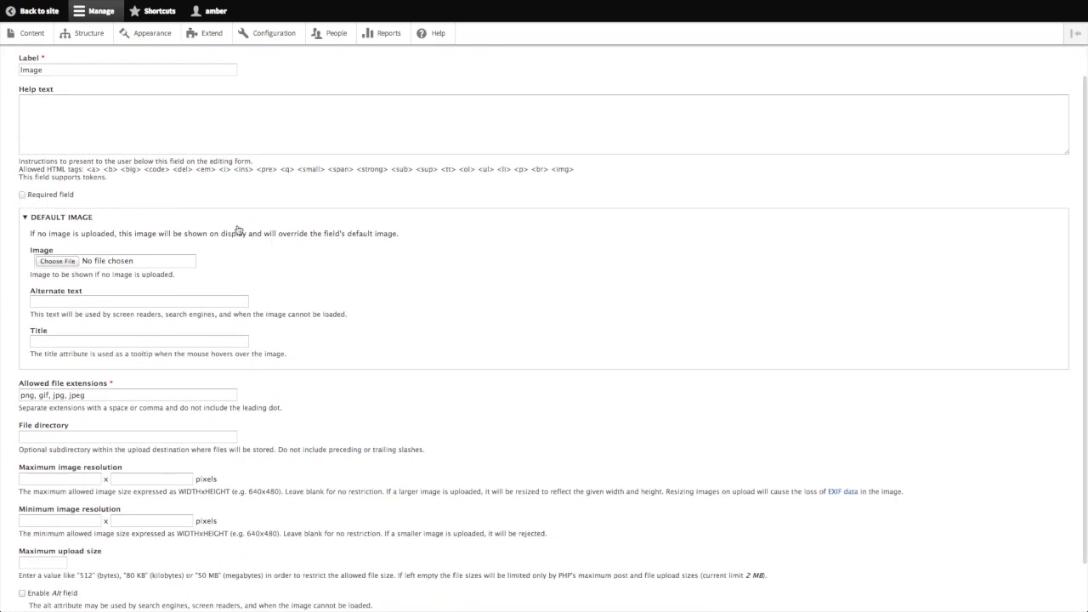
pyautogui.scroll(-2, 275, 245)
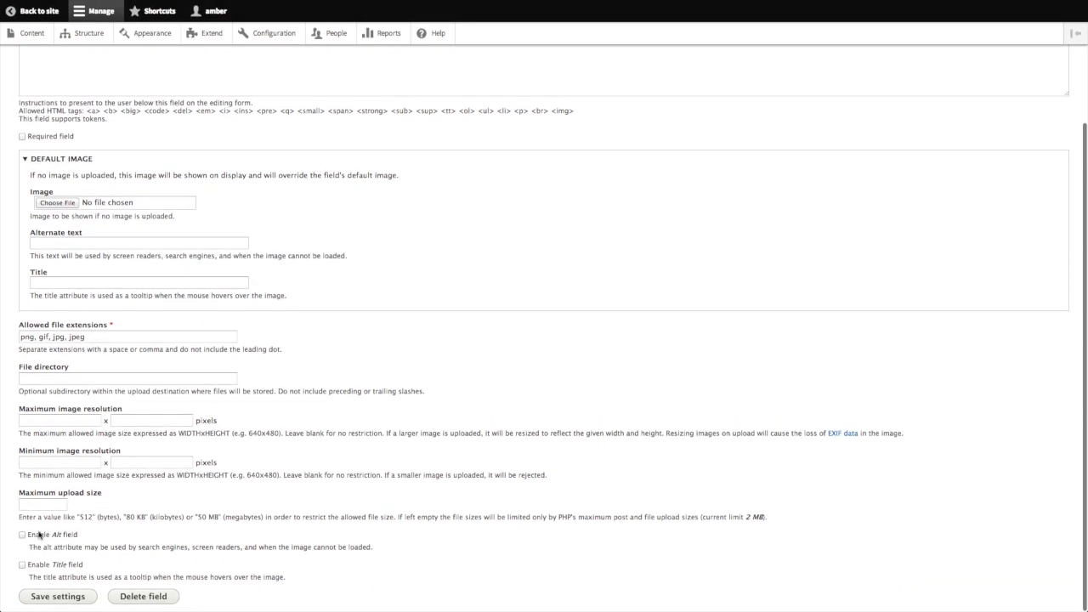
pyautogui.click(22, 535)
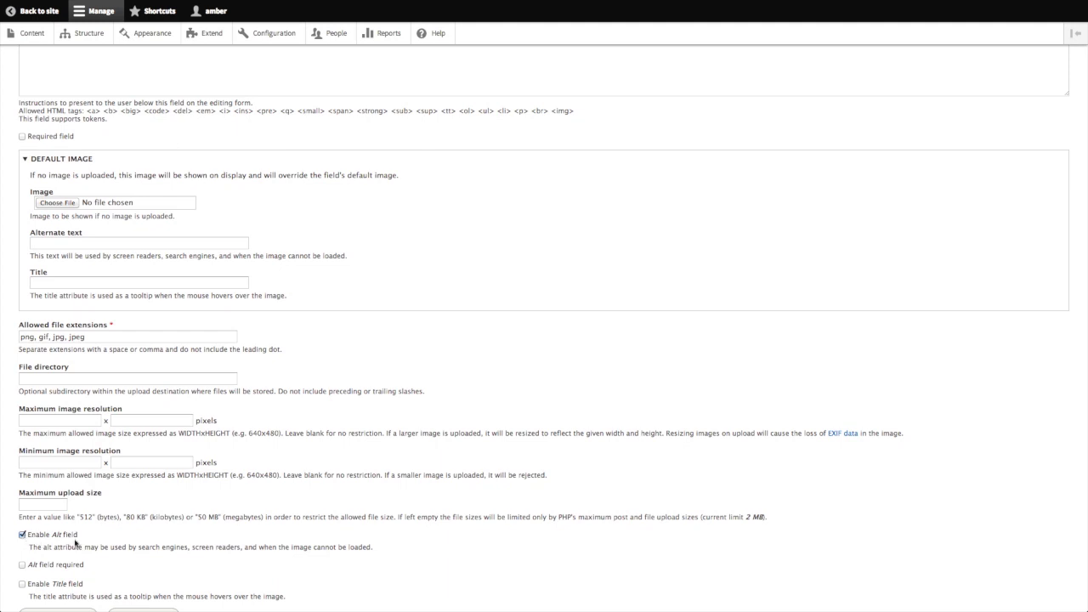
pyautogui.scroll(-1, 75, 542)
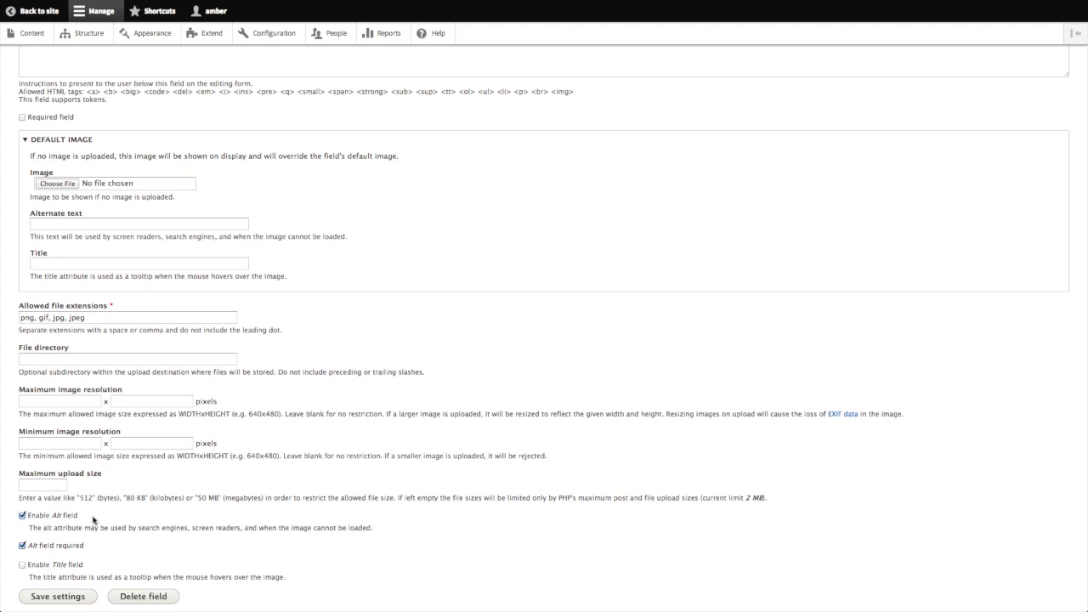
pyautogui.click(43, 599)
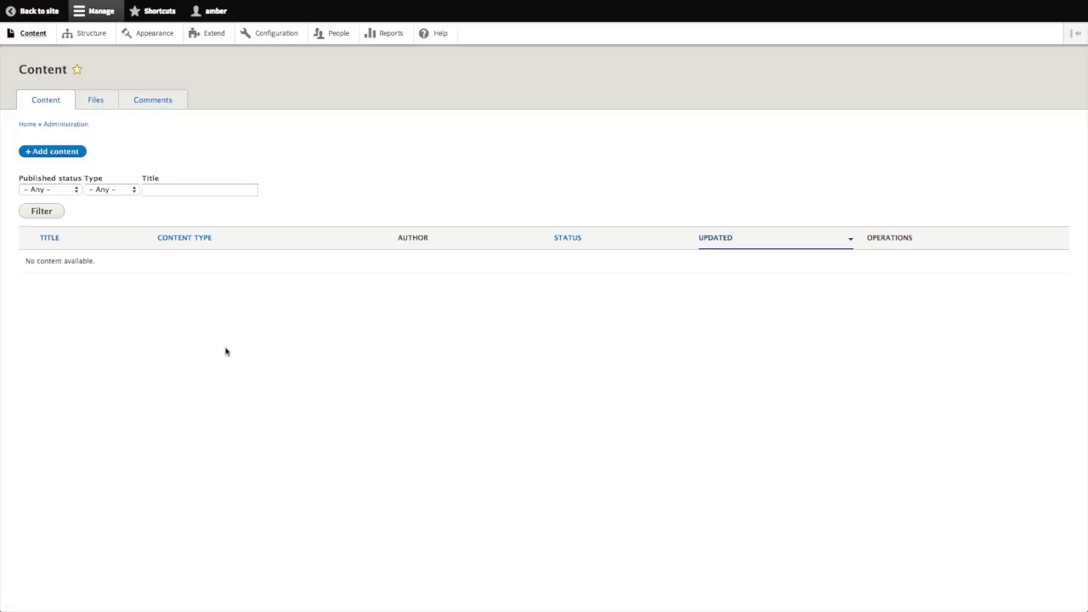
# Create a new Basic page titled 'Testing Alt Text' and move into its Body
pyautogui.click(55, 154)
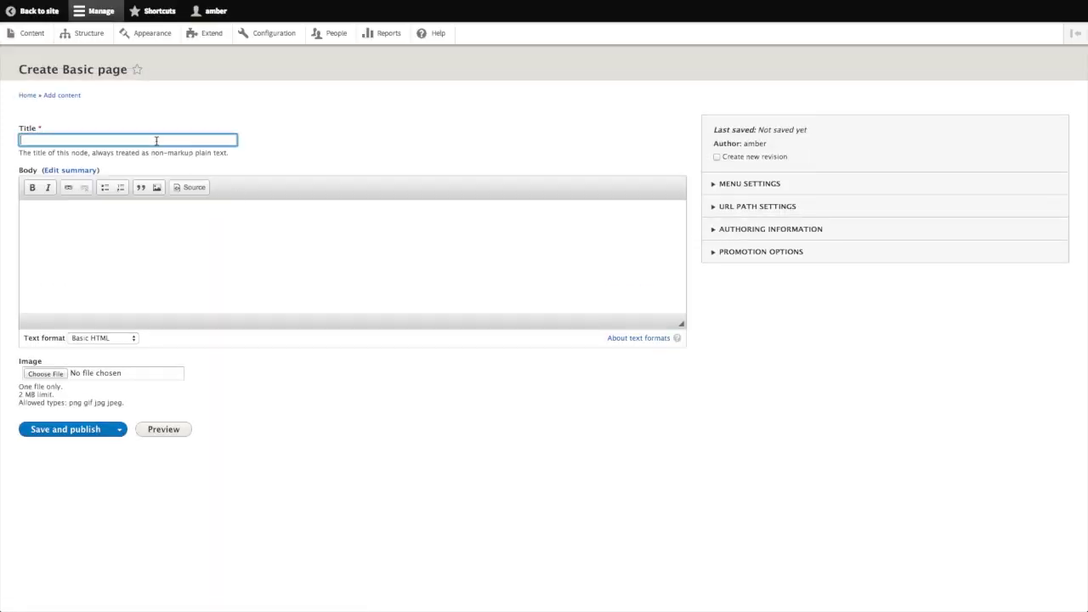
pyautogui.write('Testing Alt Text')
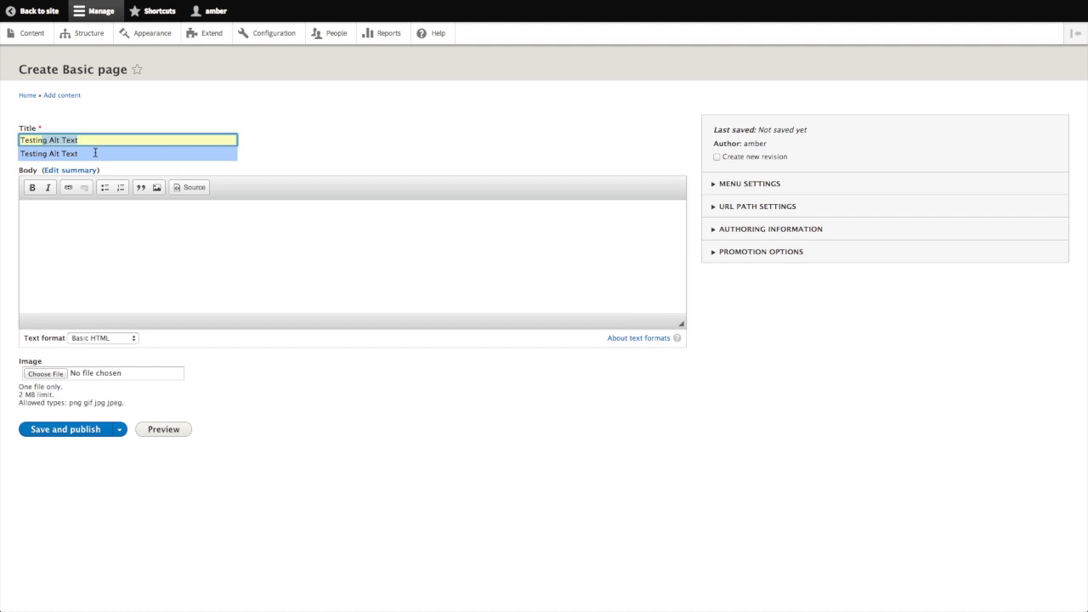
pyautogui.click(99, 154)
pyautogui.click(87, 221)
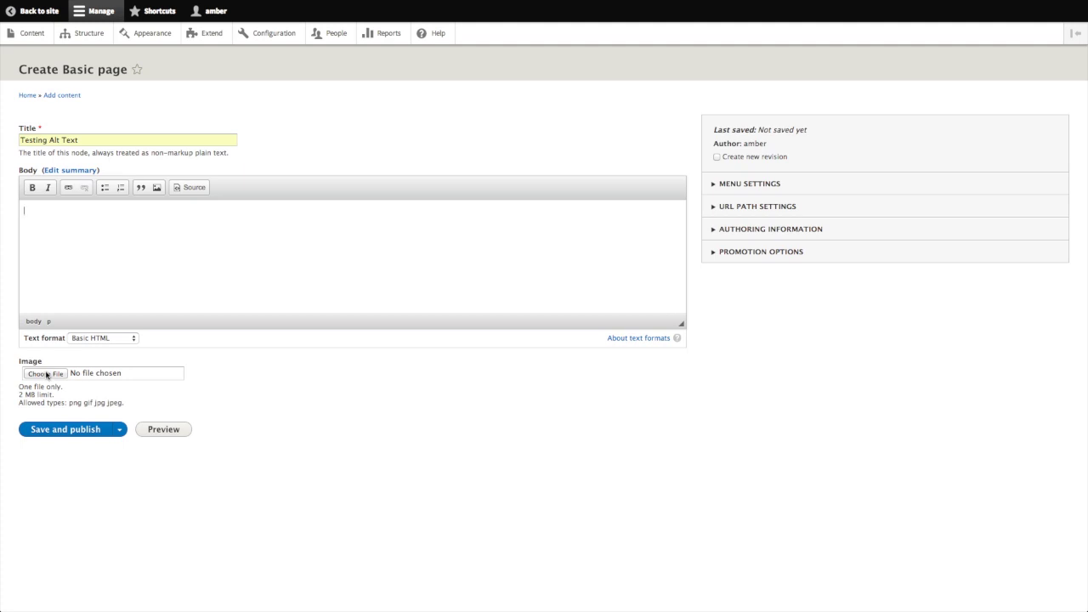
# Upload d8_ball.png as the page image and try saving without alternate text
pyautogui.click(50, 376)
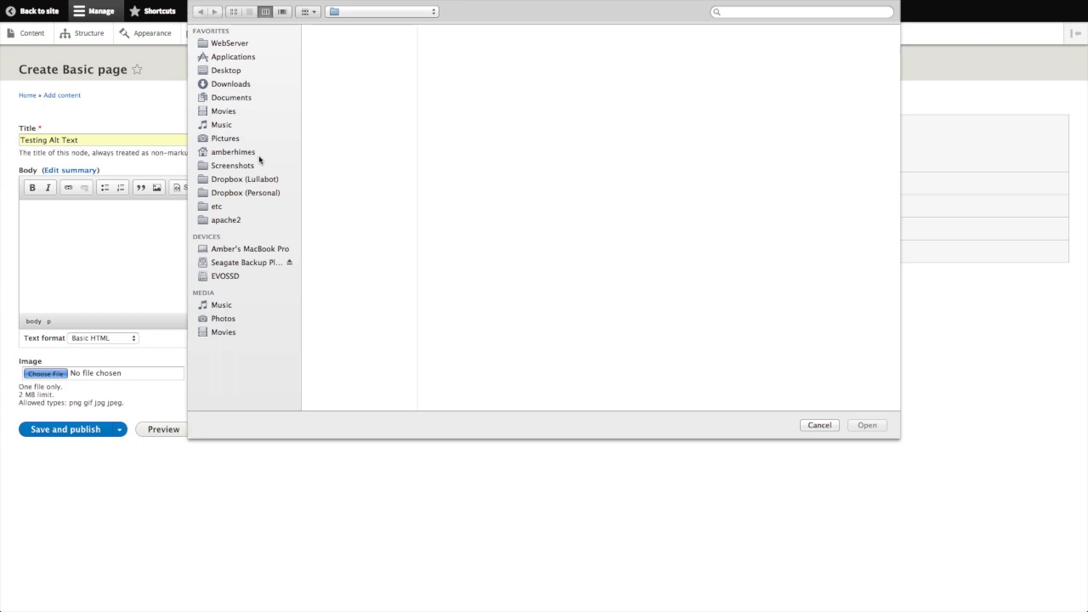
pyautogui.click(343, 45)
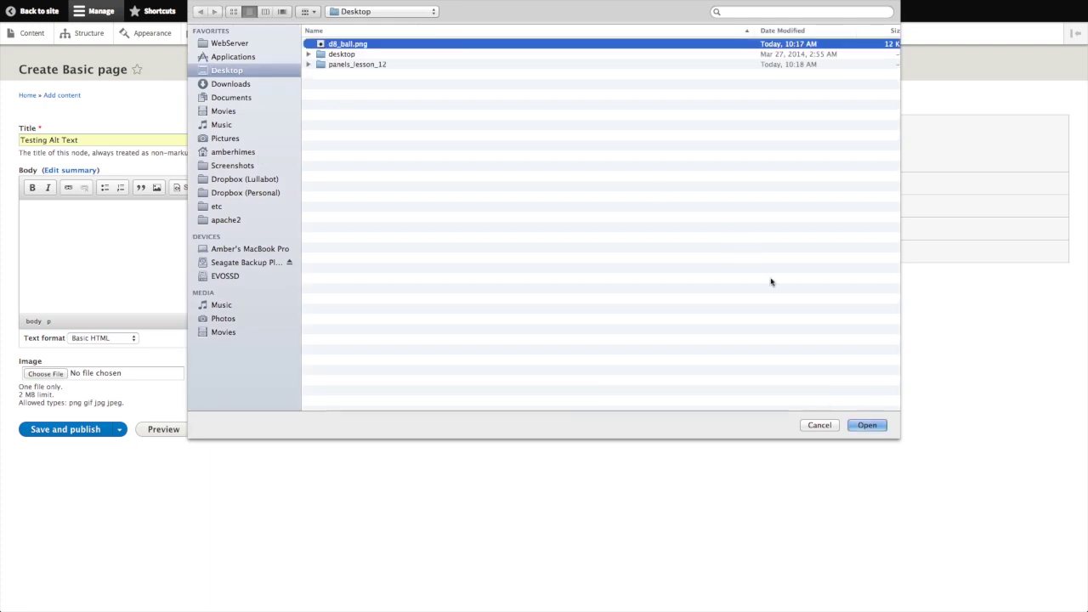
pyautogui.click(867, 425)
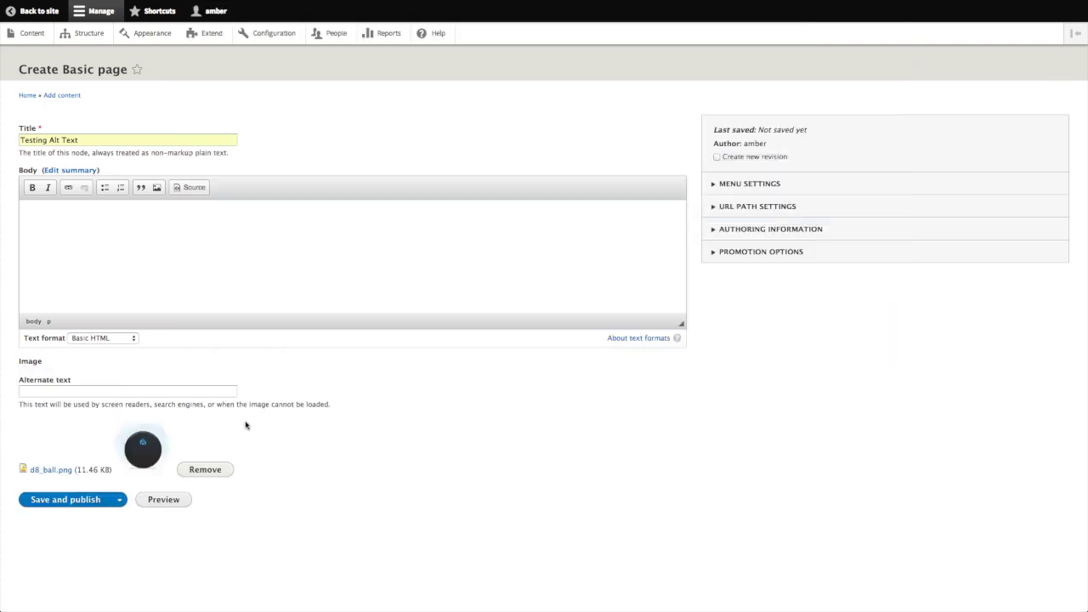
pyautogui.click(102, 388)
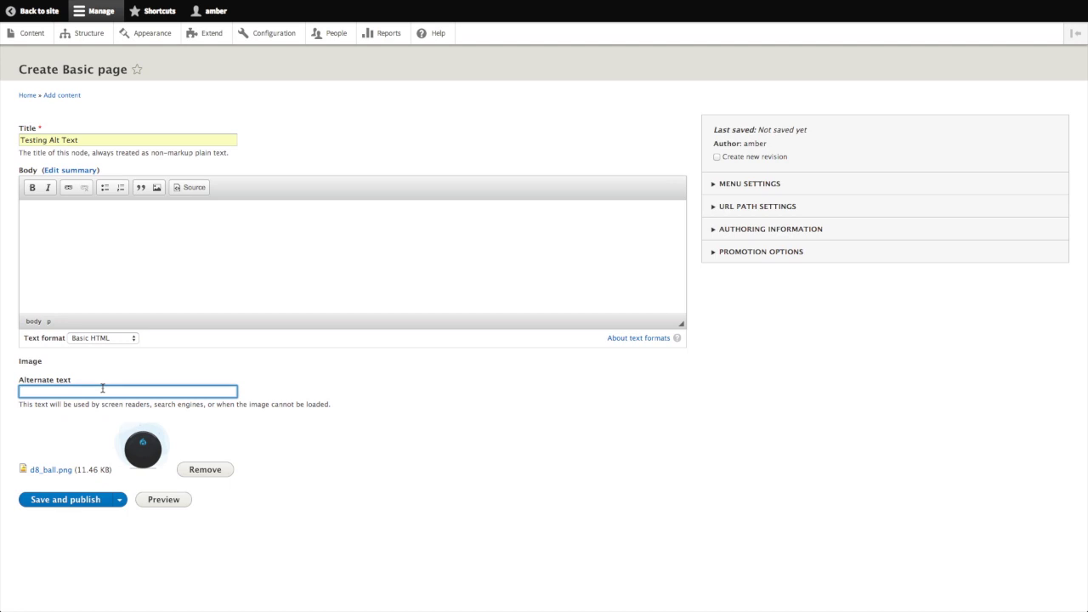
pyautogui.click(60, 500)
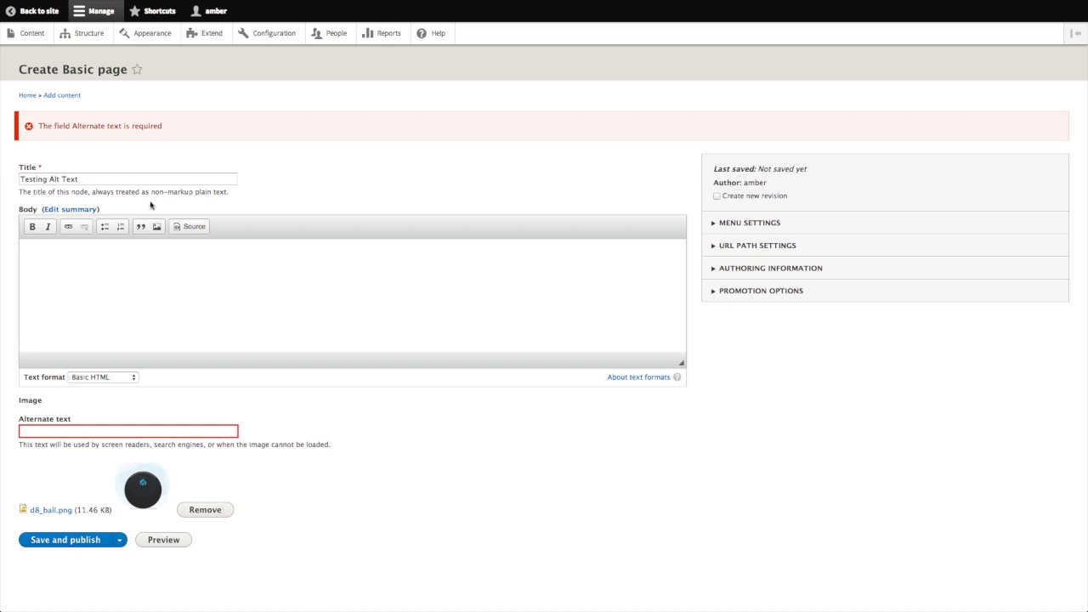
# Set the image's alternate text to 'Drupal 8 Magic Eight Ball'
pyautogui.click(143, 432)
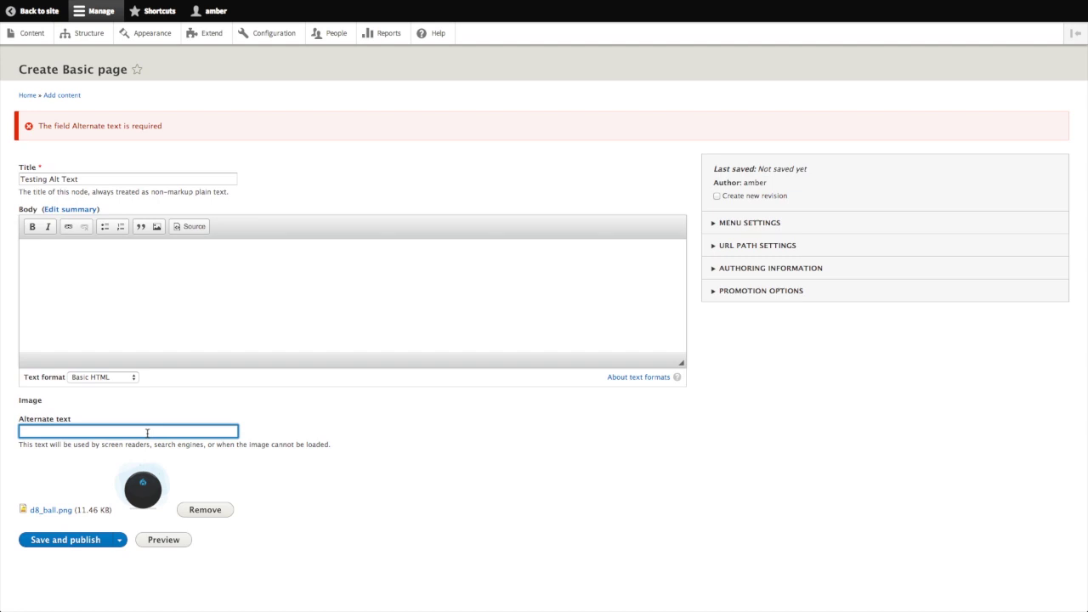
pyautogui.write('Drupa')
pyautogui.click(120, 445)
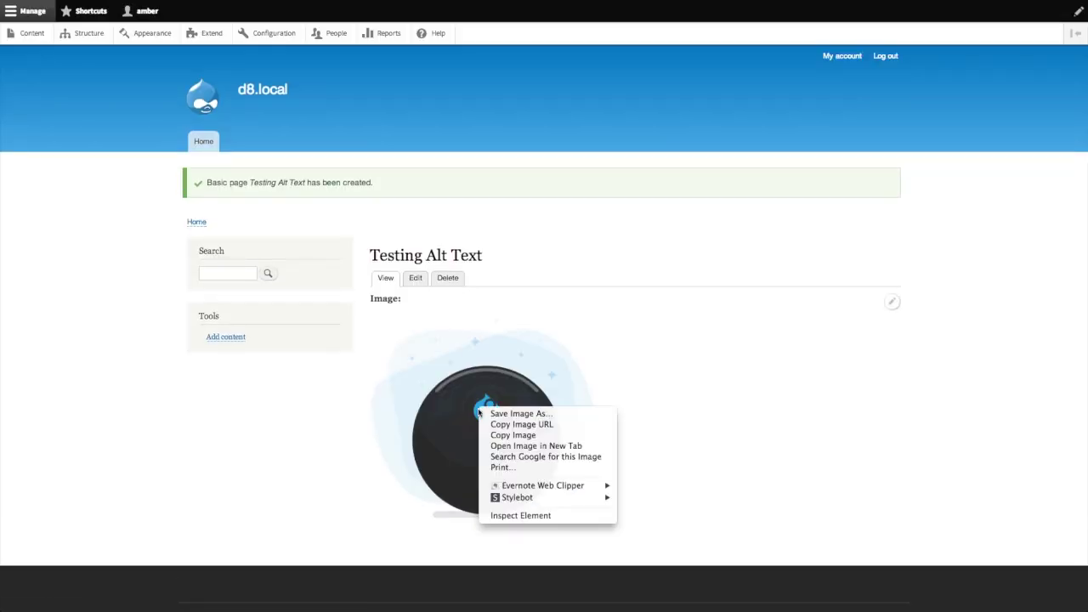
# Inspect the published image's markup to confirm alt='Drupal 8 Magic Eight Ball'
pyautogui.click(497, 515)
pyautogui.scroll(3, 363, 252)
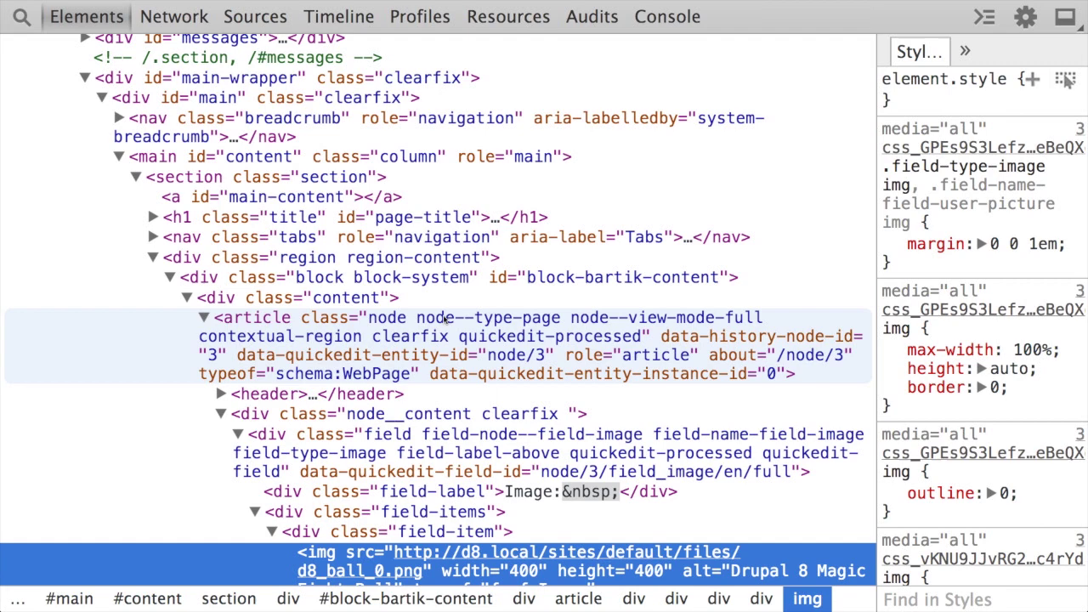
pyautogui.scroll(-5, 383, 254)
pyautogui.scroll(-3, 425, 257)
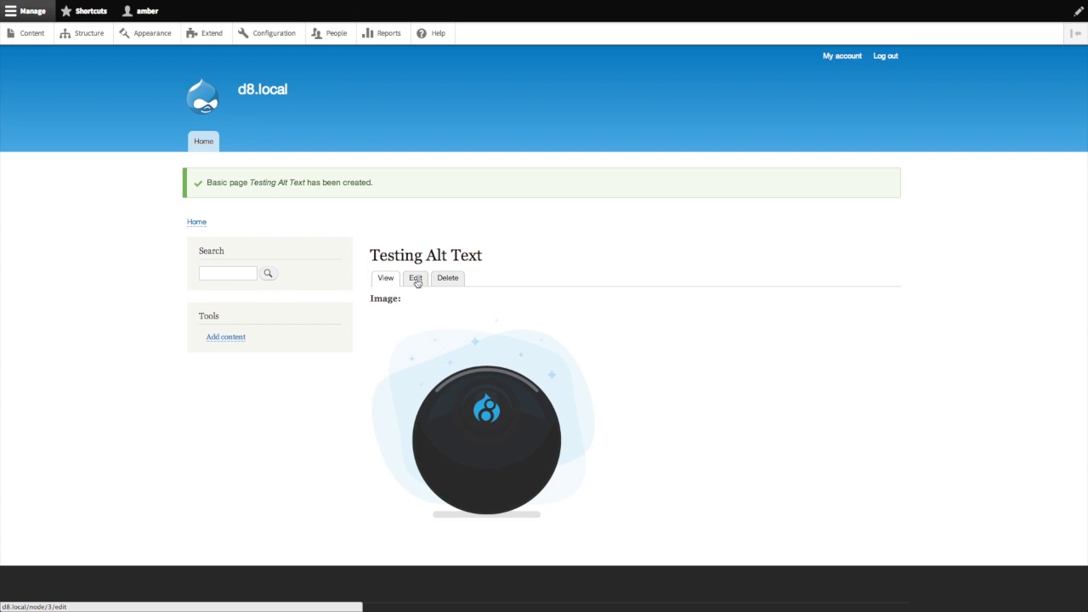
# Edit the page and choose d8_ball.png in the Body's image insertion dialog
pyautogui.click(416, 278)
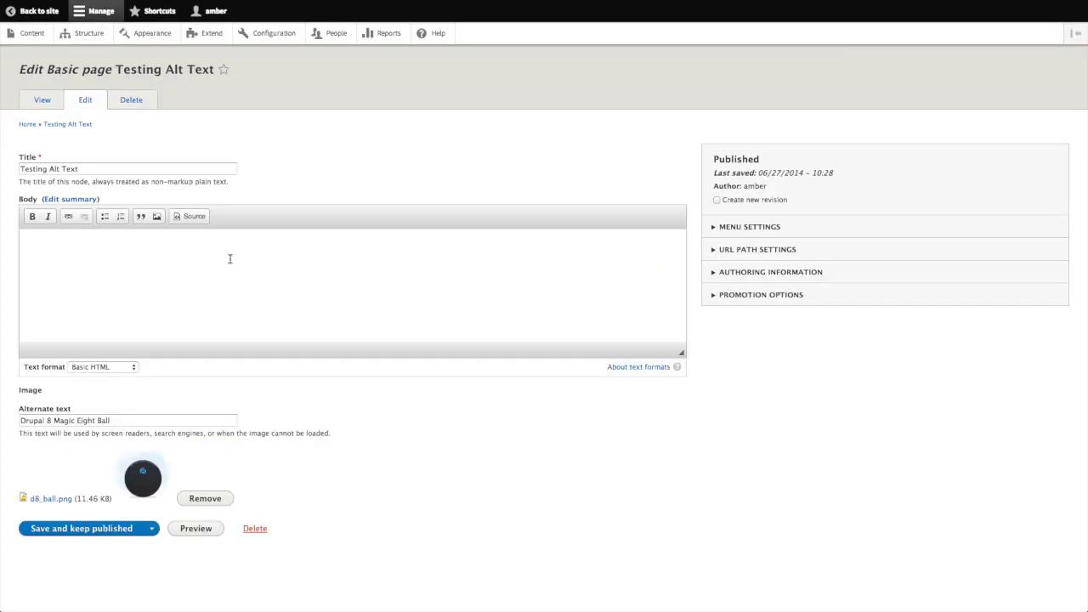
pyautogui.click(185, 259)
pyautogui.click(156, 217)
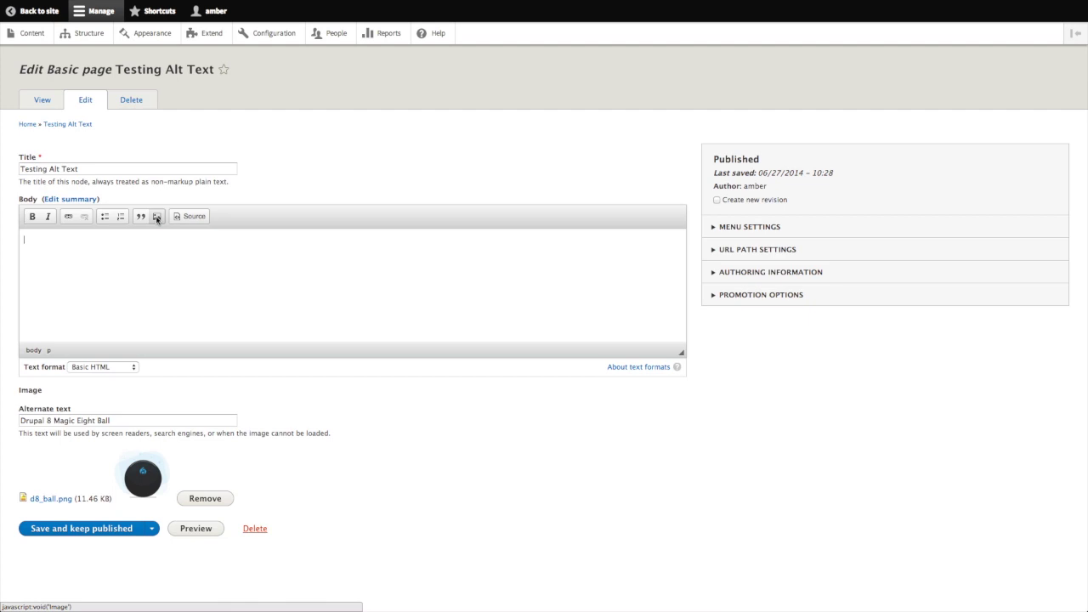
pyautogui.click(416, 270)
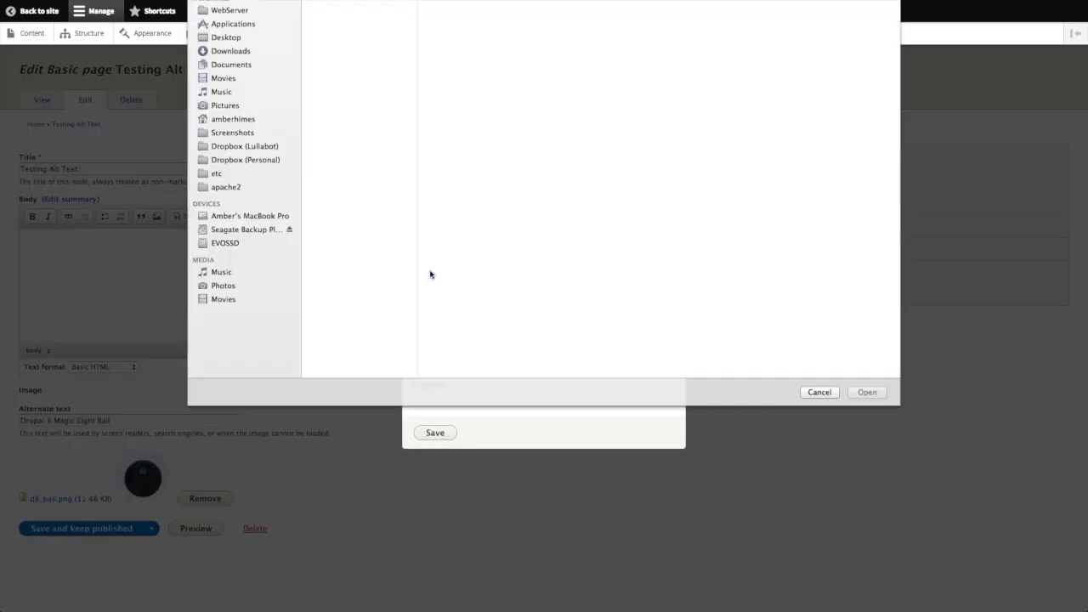
pyautogui.click(363, 47)
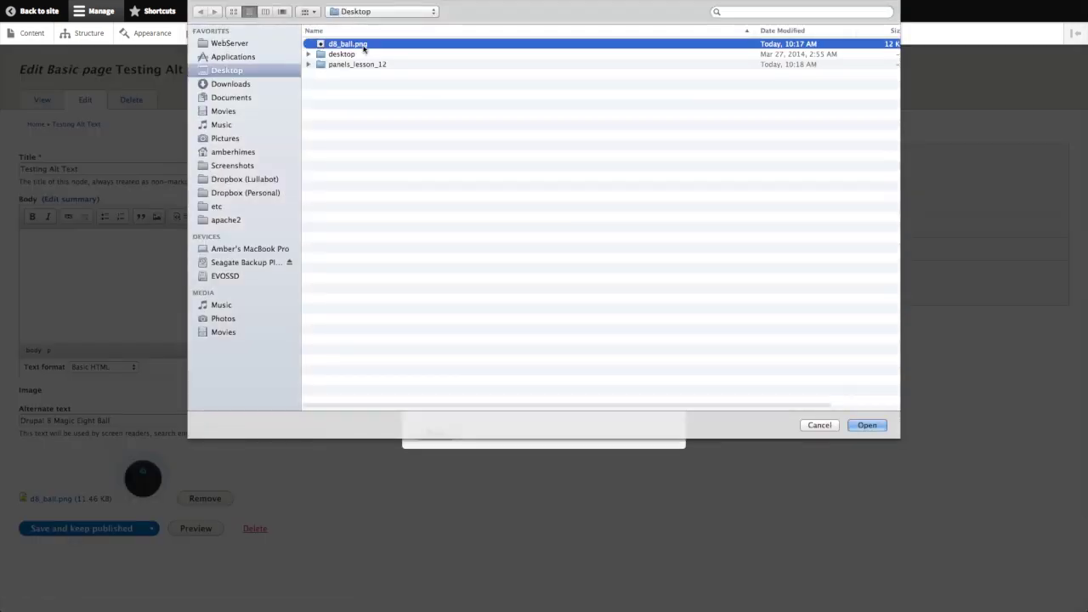
pyautogui.click(859, 425)
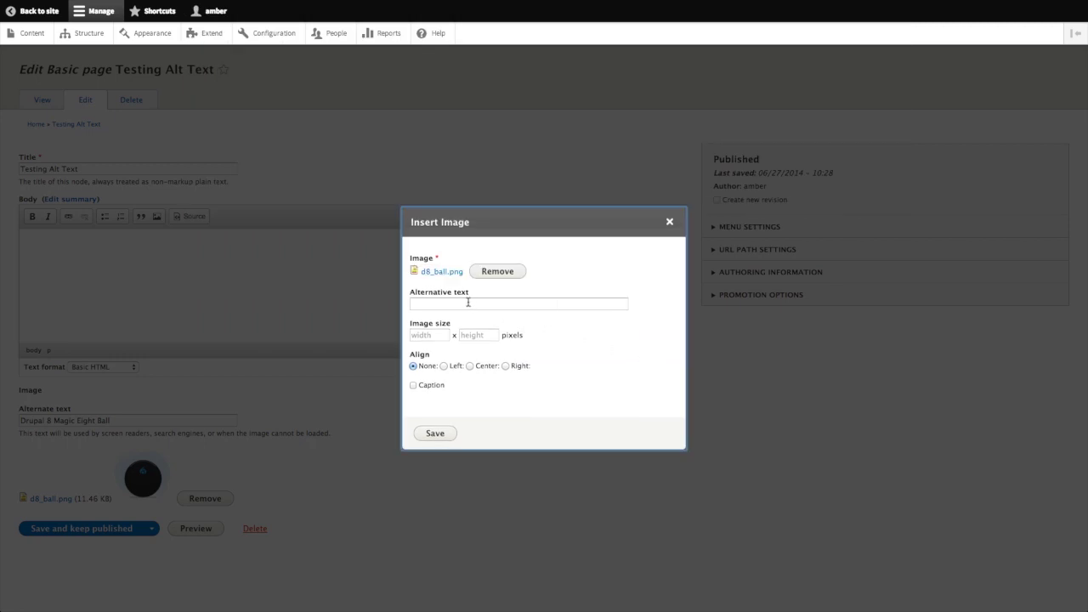
# Insert the image into the Body without alt text and save the page
pyautogui.click(468, 302)
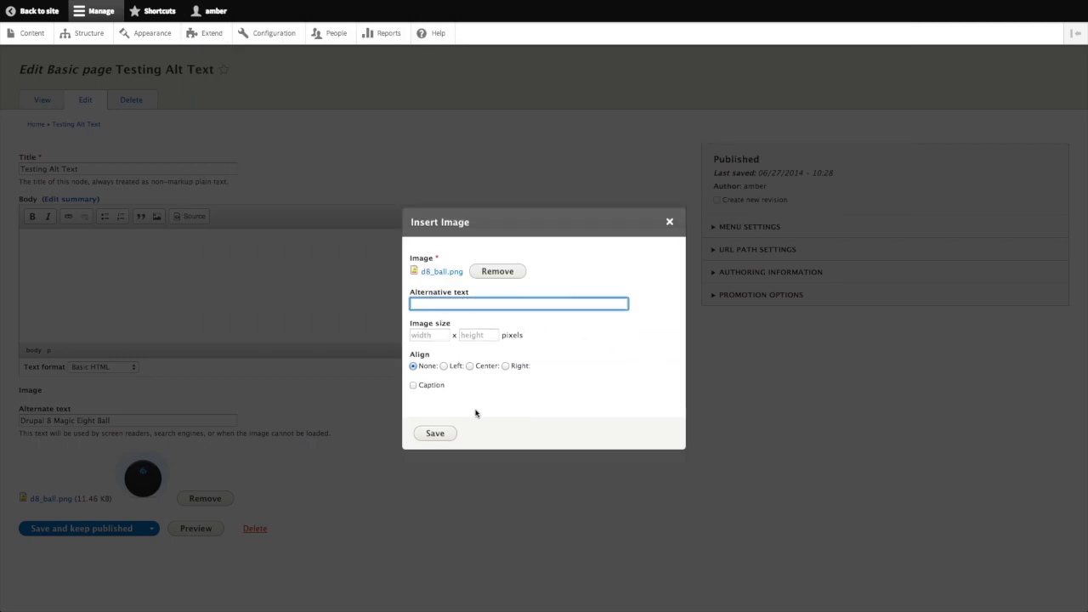
pyautogui.click(435, 435)
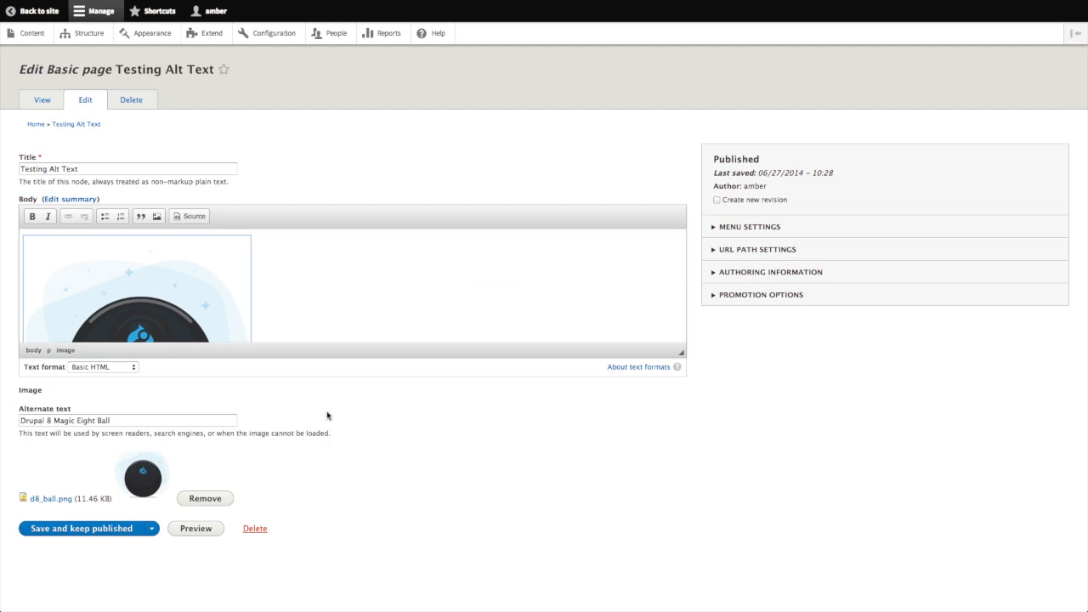
pyautogui.click(340, 272)
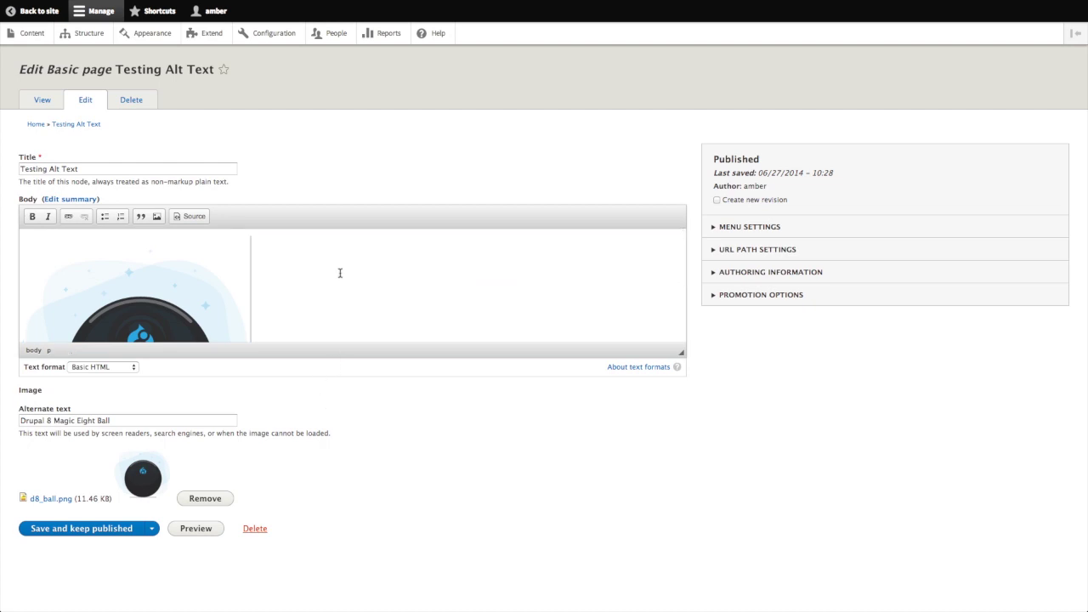
pyautogui.click(110, 531)
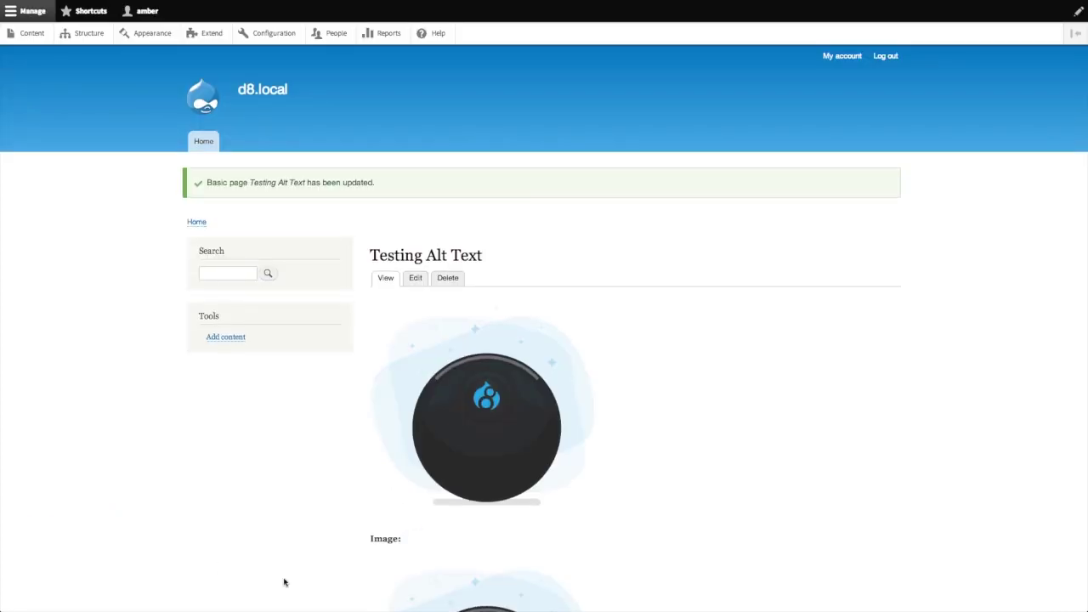
# Scroll through the updated page to compare the body image with the Image field
pyautogui.scroll(-3, 308, 479)
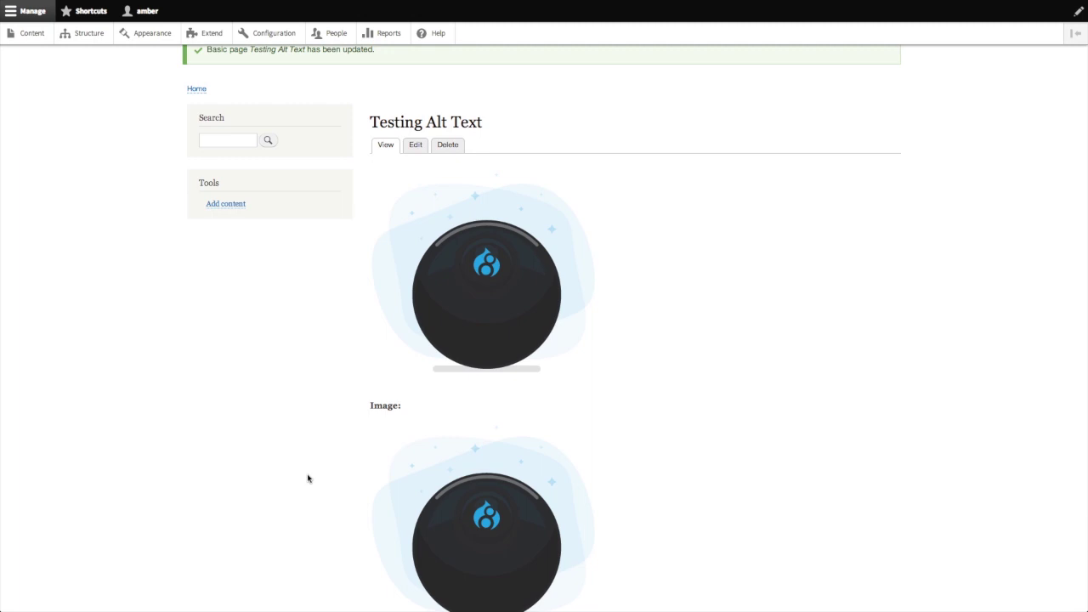
pyautogui.moveTo(487, 408)
pyautogui.scroll(-3, 502, 278)
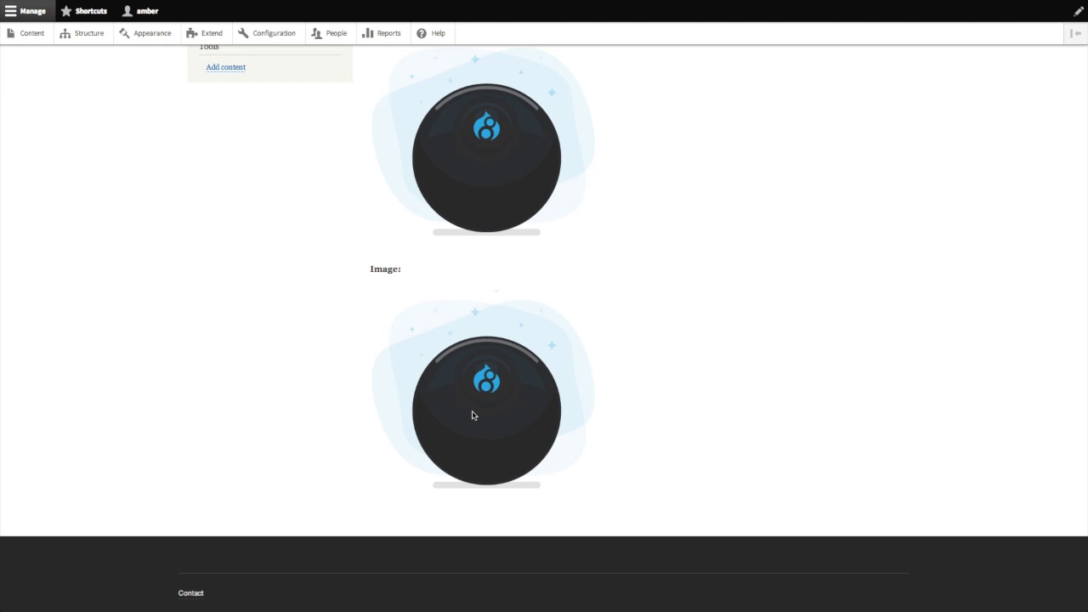
pyautogui.scroll(2, 473, 415)
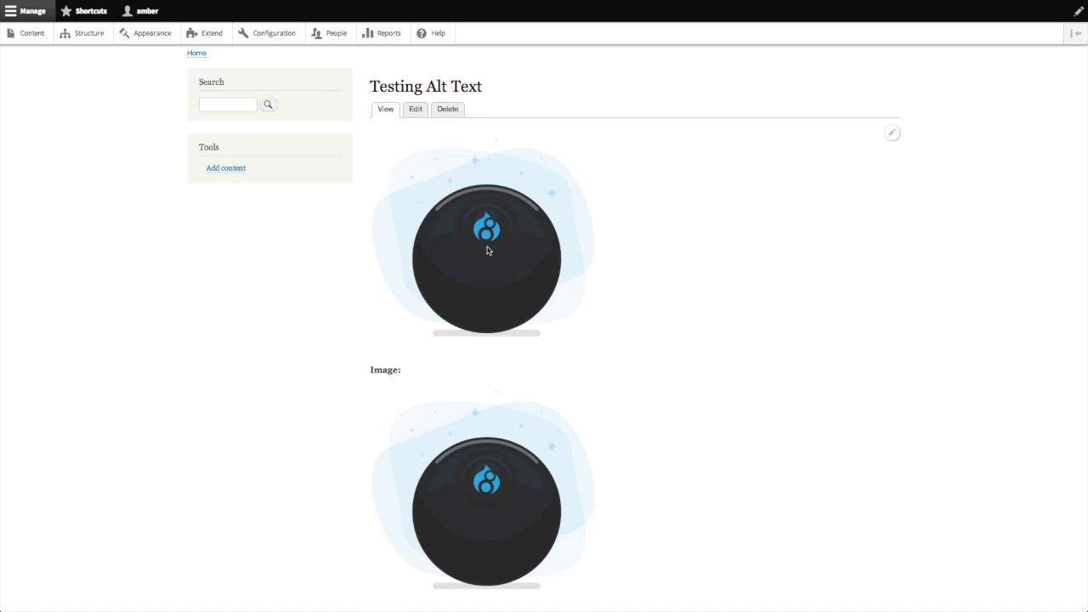
pyautogui.scroll(2, 95, 312)
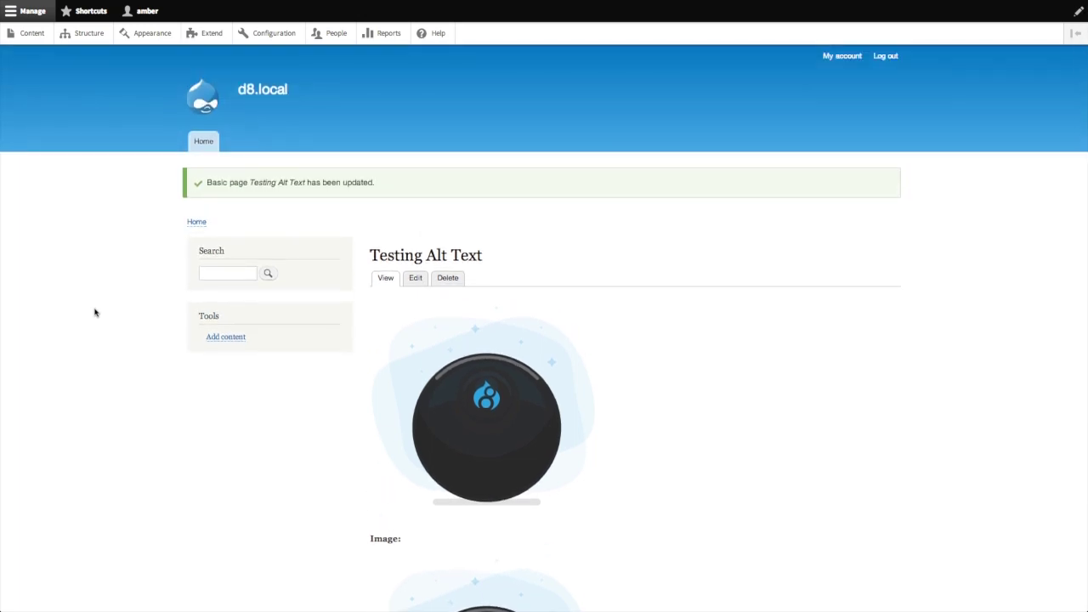